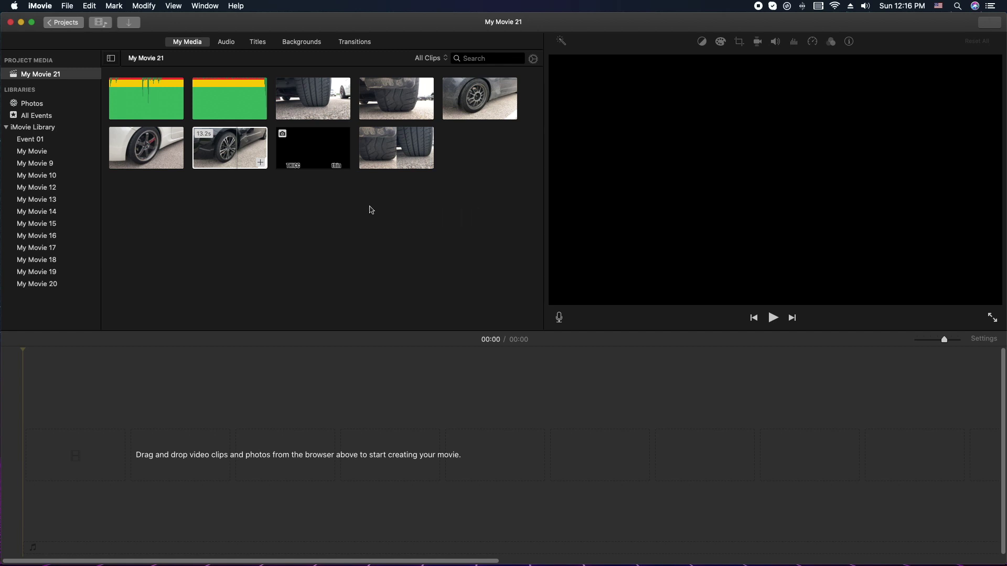
Step: Add the grey car's wheel clip to the empty timeline and select the black car's clip
{"action": "left_click_drag", "start_coordinate": [475, 96], "coordinate": [74, 493]}
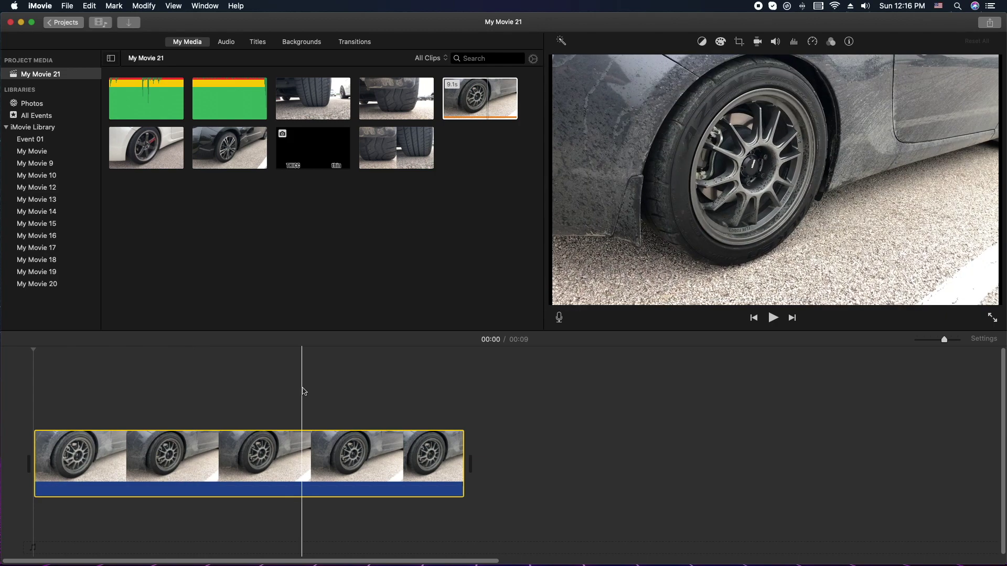
{"action": "left_click", "coordinate": [234, 161]}
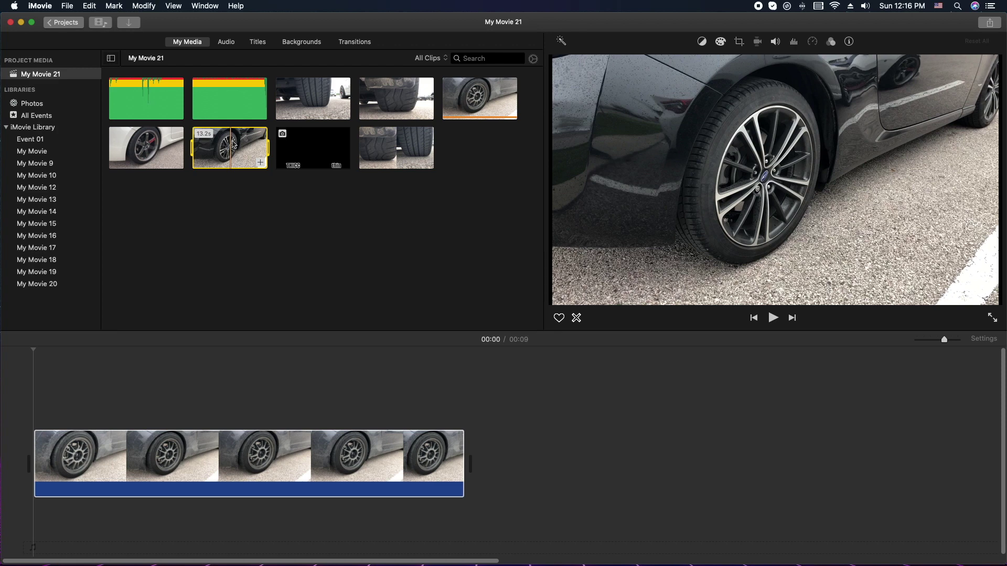
Step: Layer the black car's wheel clip above the grey clip, mute it and trim it shorter
{"action": "left_click_drag", "start_coordinate": [234, 143], "coordinate": [17, 405]}
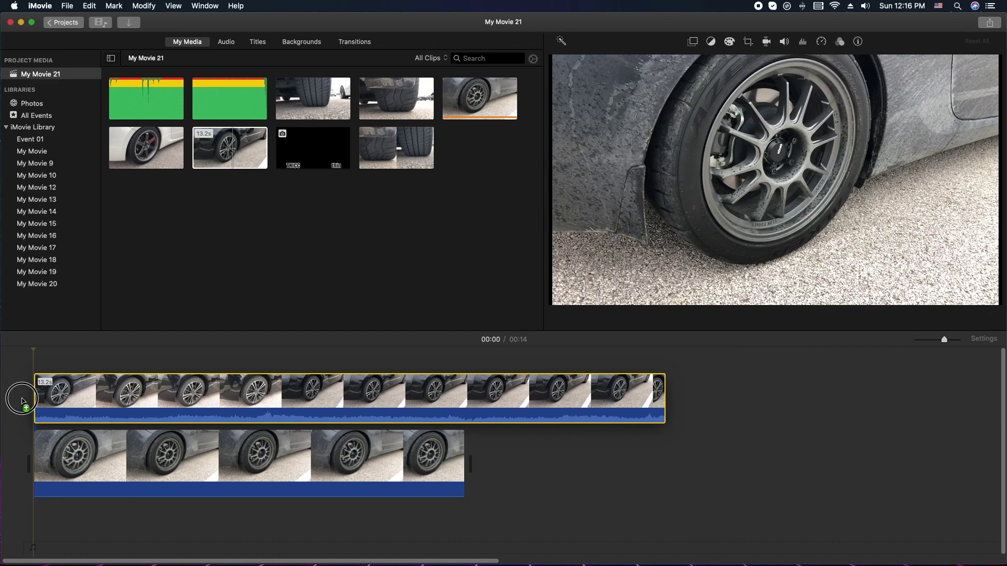
{"action": "left_click_drag", "start_coordinate": [135, 415], "coordinate": [135, 451]}
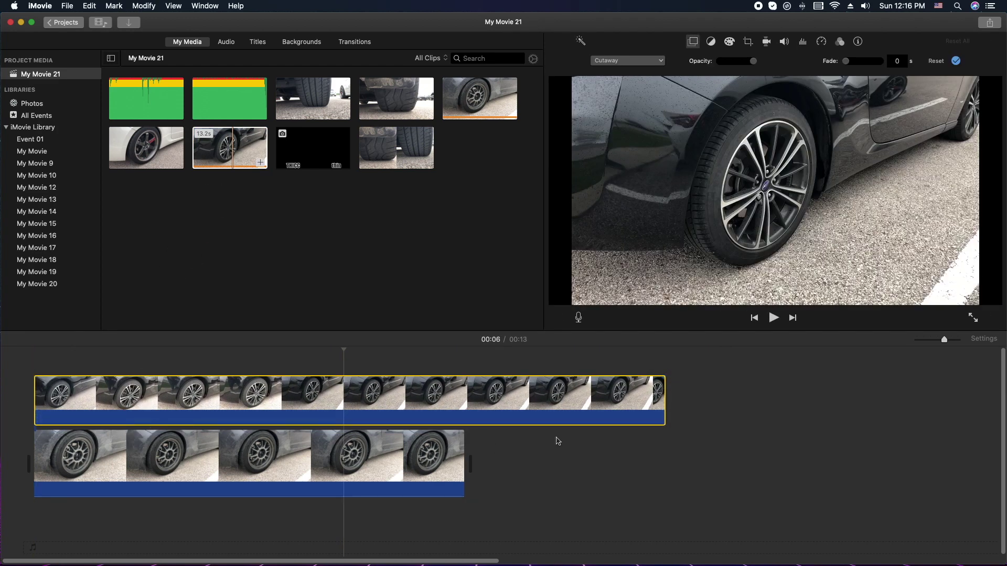
{"action": "left_click_drag", "start_coordinate": [664, 390], "coordinate": [465, 390]}
{"action": "left_click", "coordinate": [344, 366]}
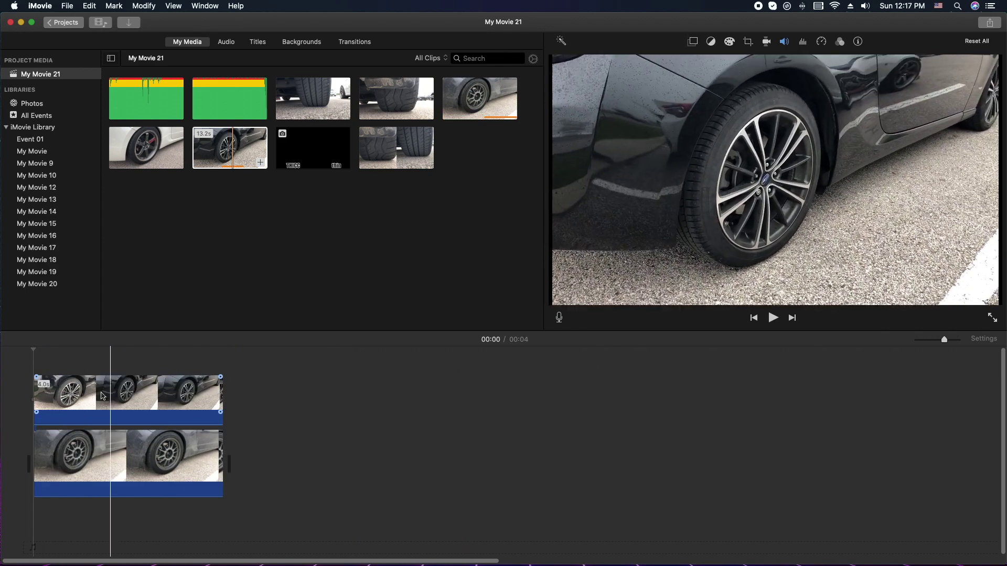
Step: Swap the clips so the black car's clip is the main track and the grey one overlays it
{"action": "left_click", "coordinate": [120, 396]}
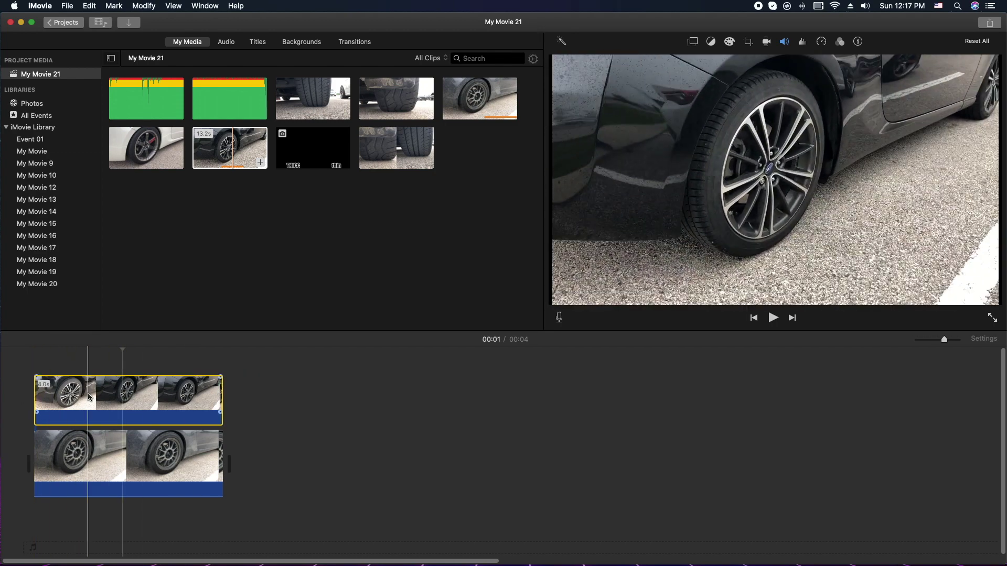
{"action": "left_click_drag", "start_coordinate": [69, 396], "coordinate": [272, 456]}
{"action": "left_click_drag", "start_coordinate": [104, 460], "coordinate": [73, 391]}
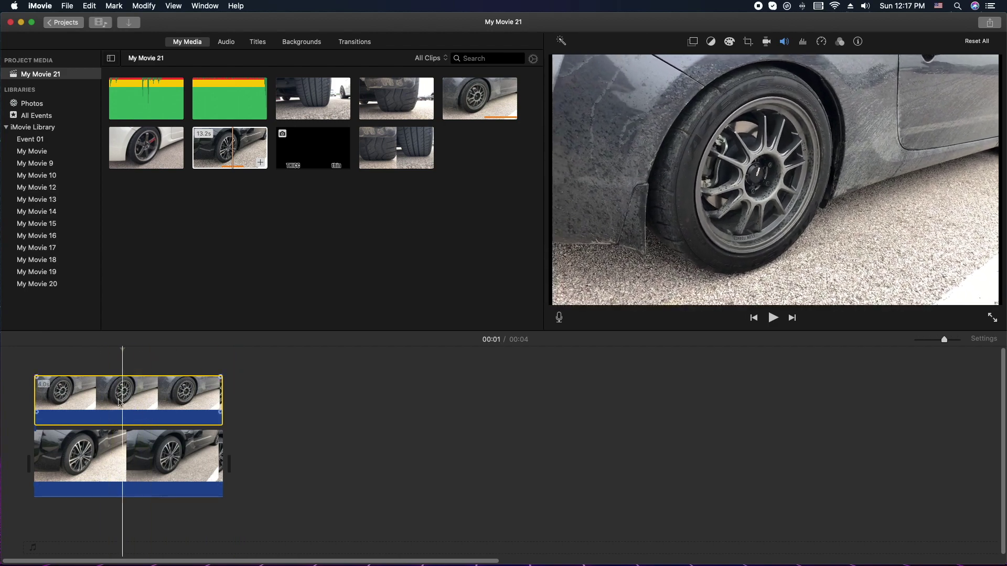
{"action": "left_click", "coordinate": [58, 405]}
{"action": "left_click_drag", "start_coordinate": [58, 404], "coordinate": [118, 404]}
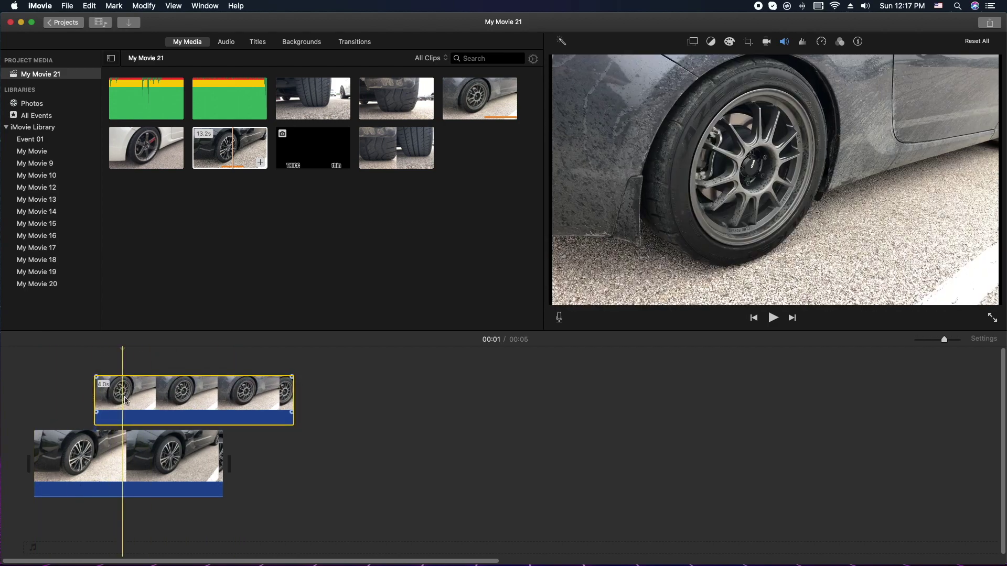
{"action": "key", "text": "super+z"}
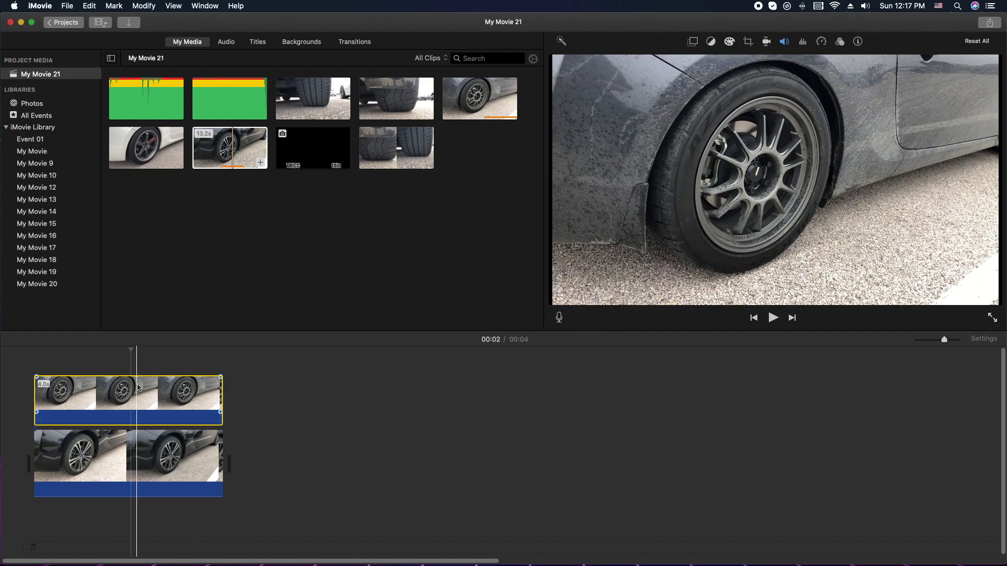
Step: Set the overlay style to Split Screen so both wheel clips play side by side
{"action": "left_click", "coordinate": [151, 391]}
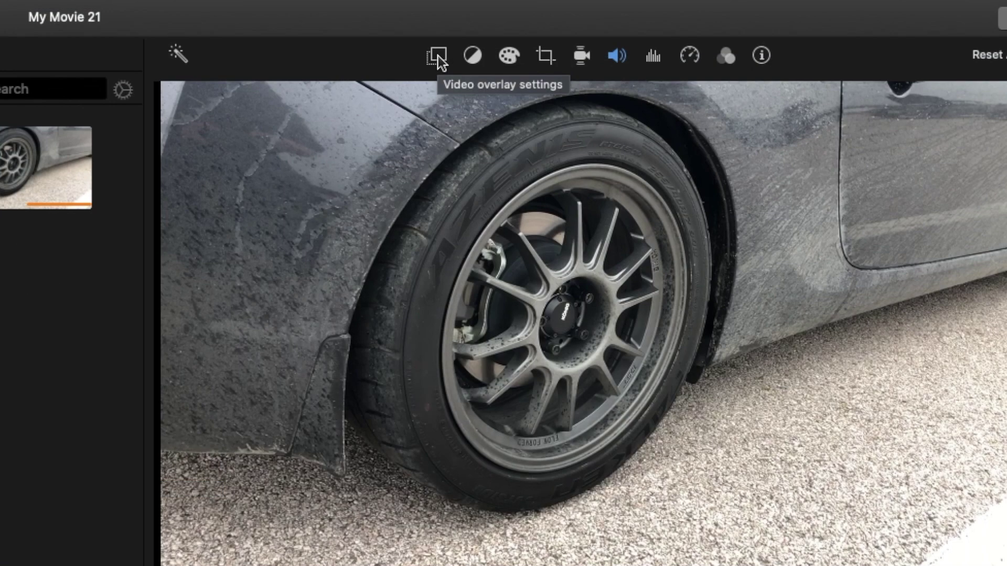
{"action": "left_click", "coordinate": [438, 55]}
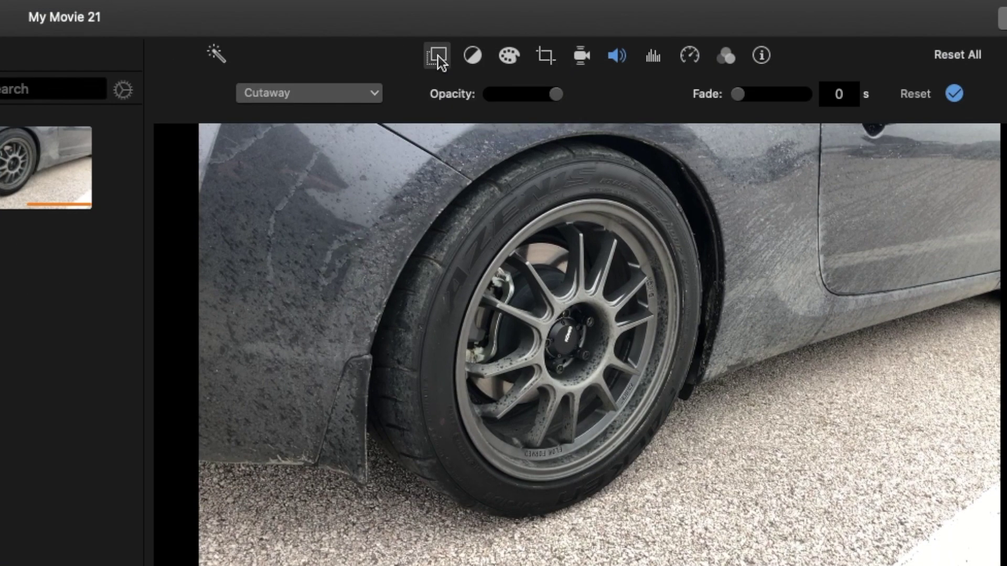
{"action": "left_click", "coordinate": [340, 93]}
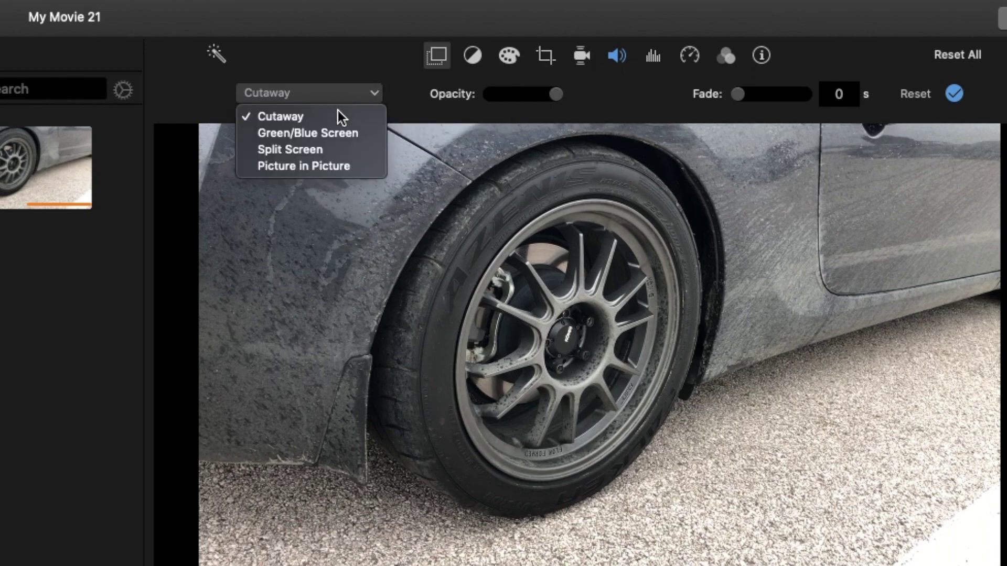
{"action": "left_click", "coordinate": [332, 150]}
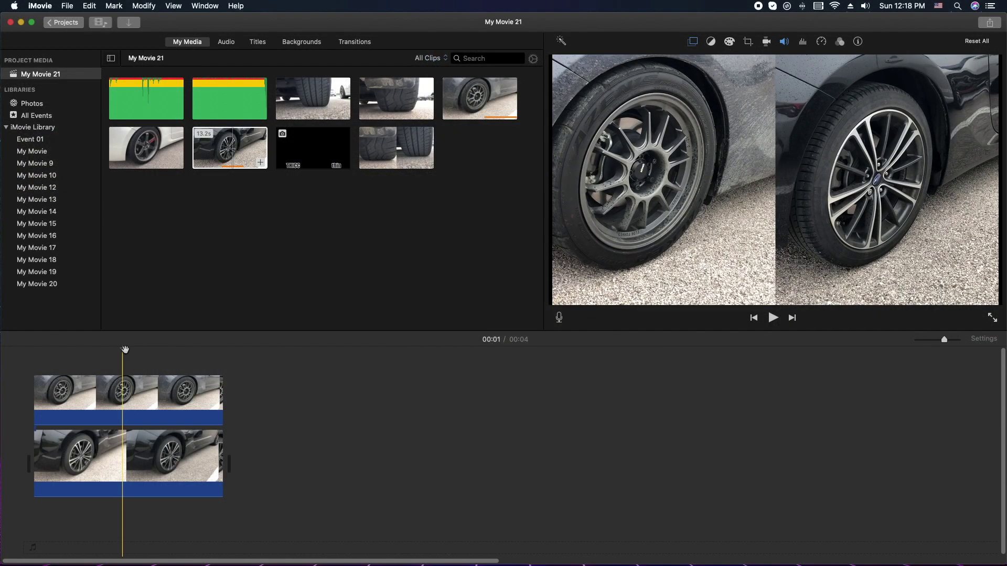
{"action": "left_click_drag", "start_coordinate": [123, 352], "coordinate": [78, 363]}
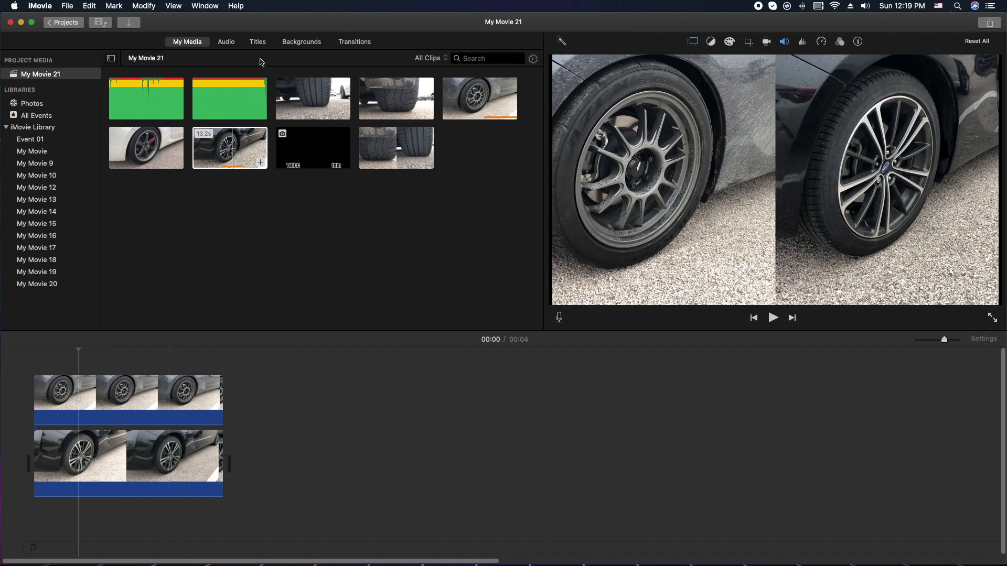
{"action": "left_click", "coordinate": [257, 43]}
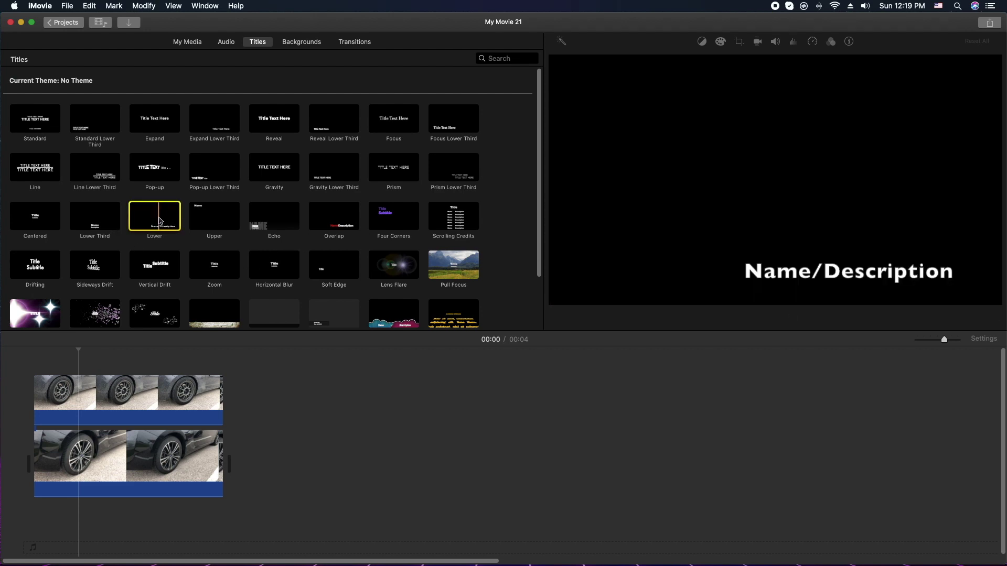
Step: Add a Lower title over the clips and replace its placeholder text with THICC
{"action": "left_click_drag", "start_coordinate": [159, 223], "coordinate": [99, 371]}
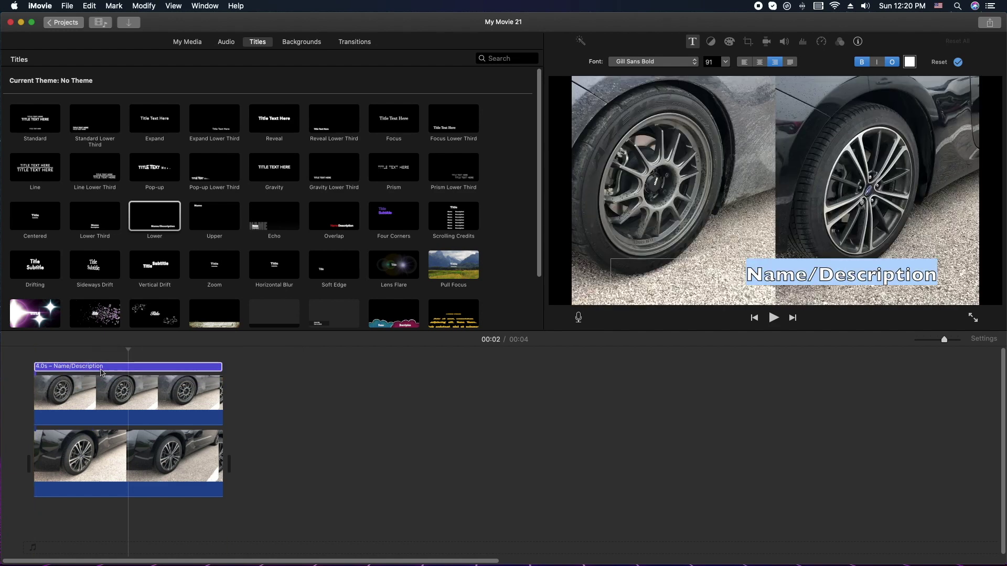
{"action": "left_click", "coordinate": [121, 366]}
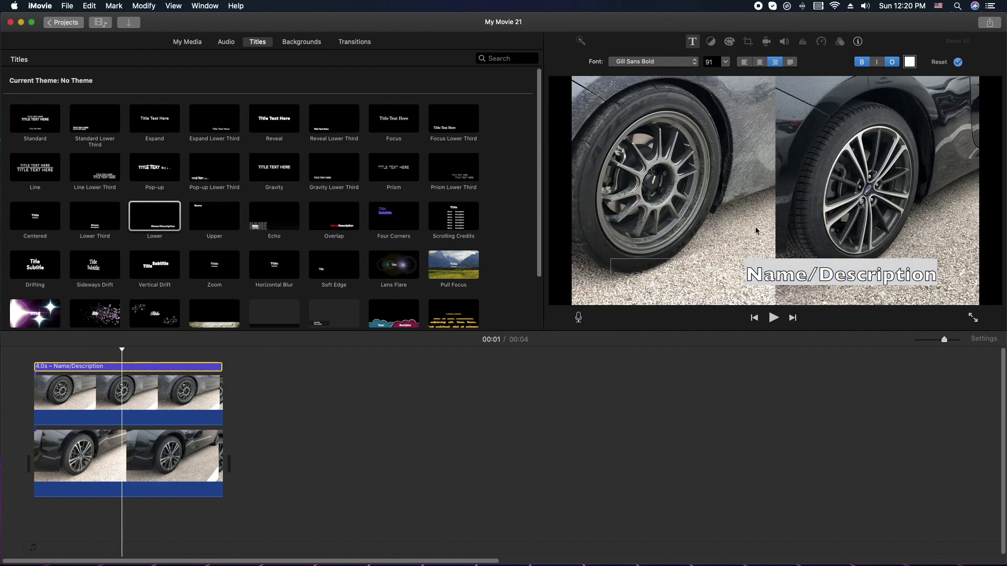
{"action": "left_click", "coordinate": [884, 268]}
{"action": "left_click", "coordinate": [926, 267]}
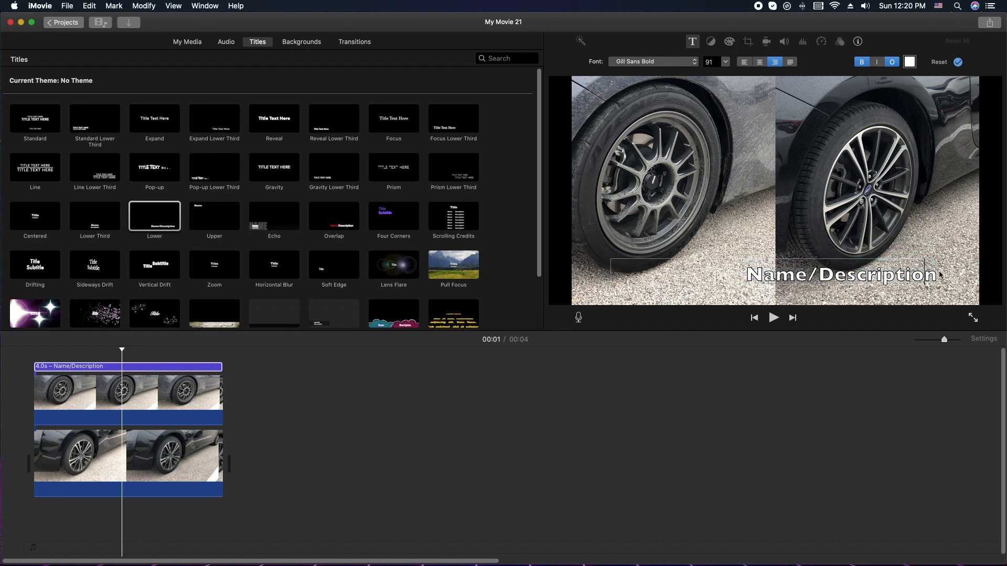
{"action": "left_click_drag", "start_coordinate": [934, 274], "coordinate": [733, 285]}
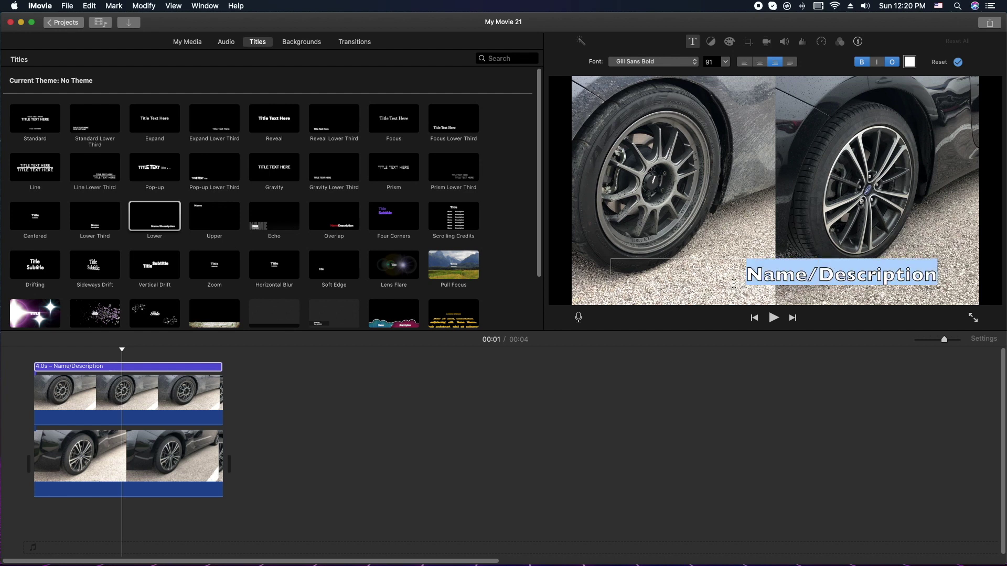
{"action": "type", "text": "THICC"}
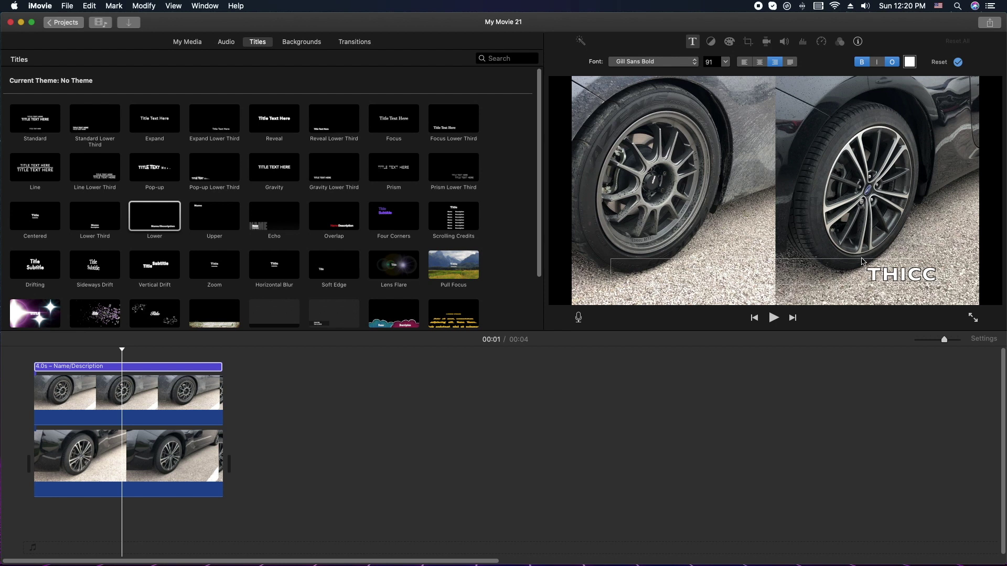
Step: Set the THICC title text to font size 168, right-aligned
{"action": "left_click_drag", "start_coordinate": [863, 275], "coordinate": [952, 275]}
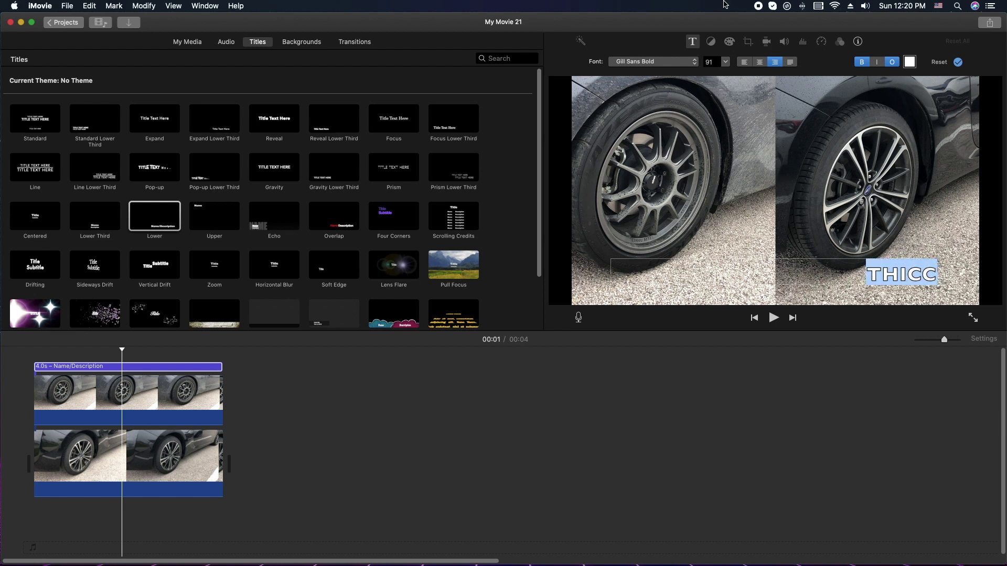
{"action": "left_click", "coordinate": [726, 62]}
{"action": "left_click", "coordinate": [711, 107]}
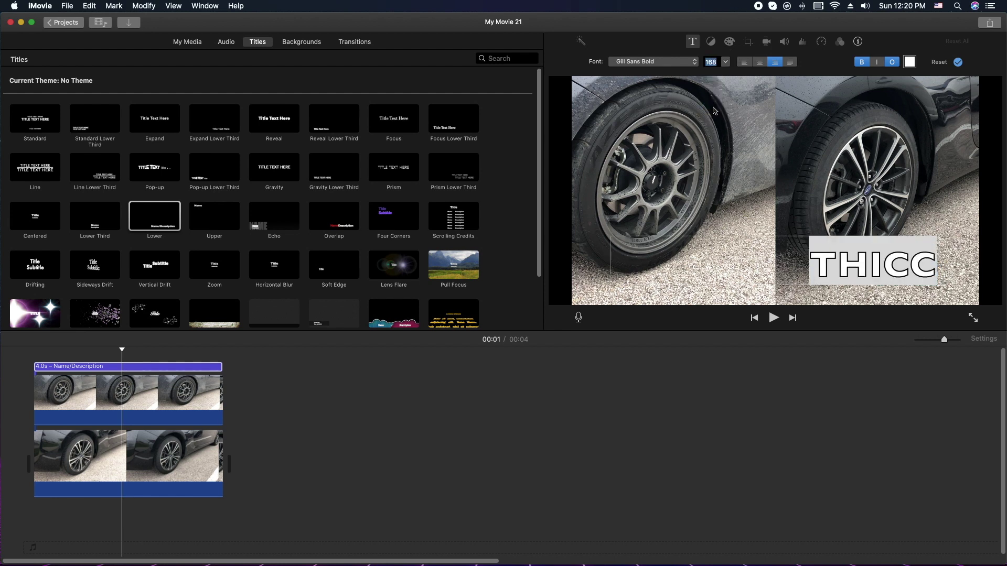
{"action": "left_click", "coordinate": [745, 63]}
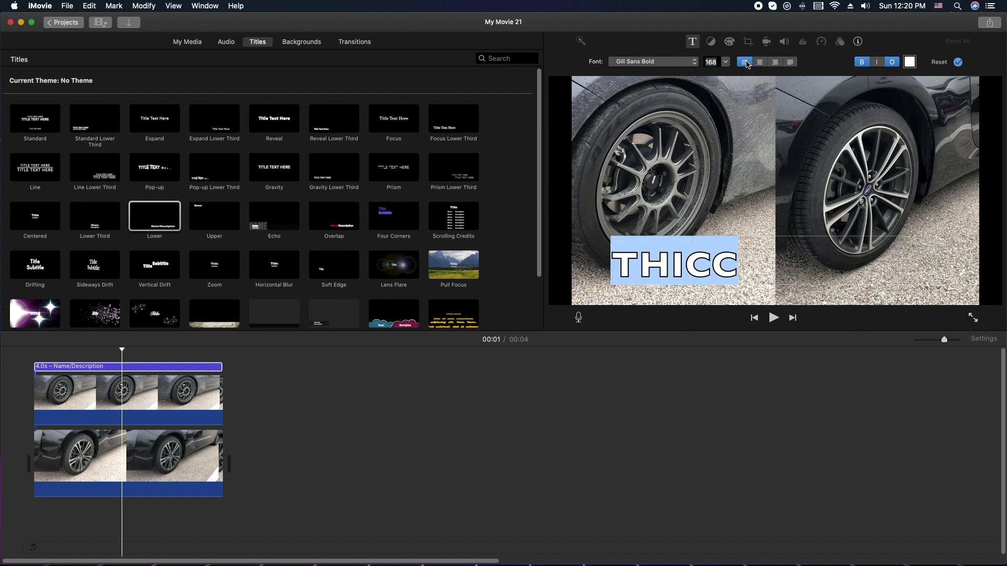
{"action": "left_click", "coordinate": [775, 62]}
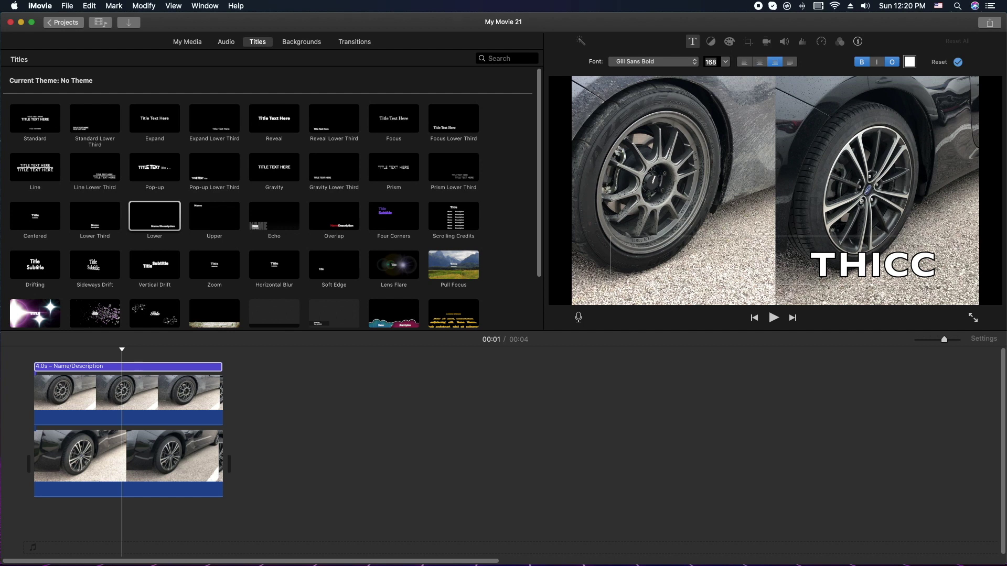
Step: Add the word 'thin' after THICC in the title so it sits under the right wheel
{"action": "type", "text": "T"}
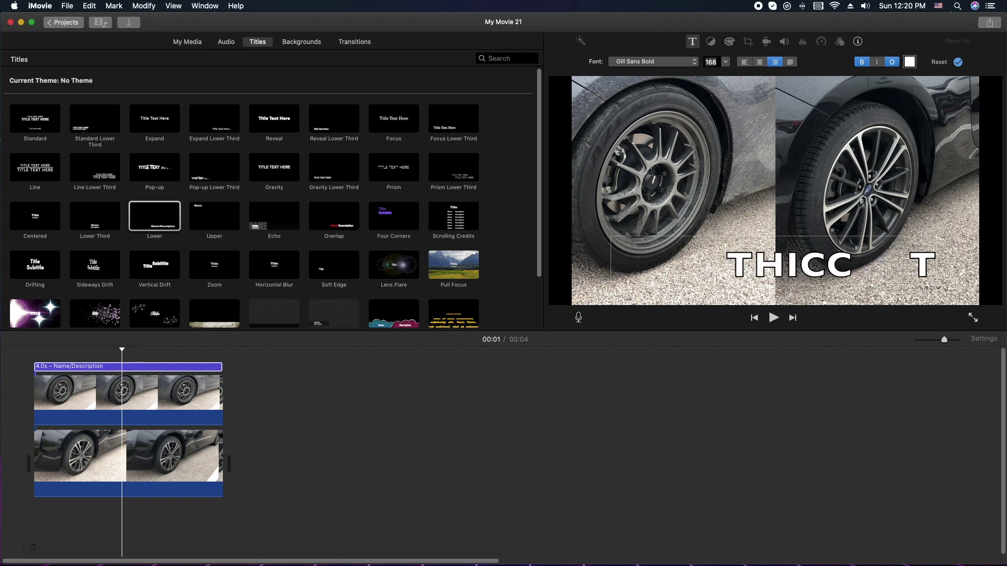
{"action": "key", "text": "BackSpace"}
{"action": "type", "text": "this"}
{"action": "key", "text": "BackSpace"}
{"action": "type", "text": "n"}
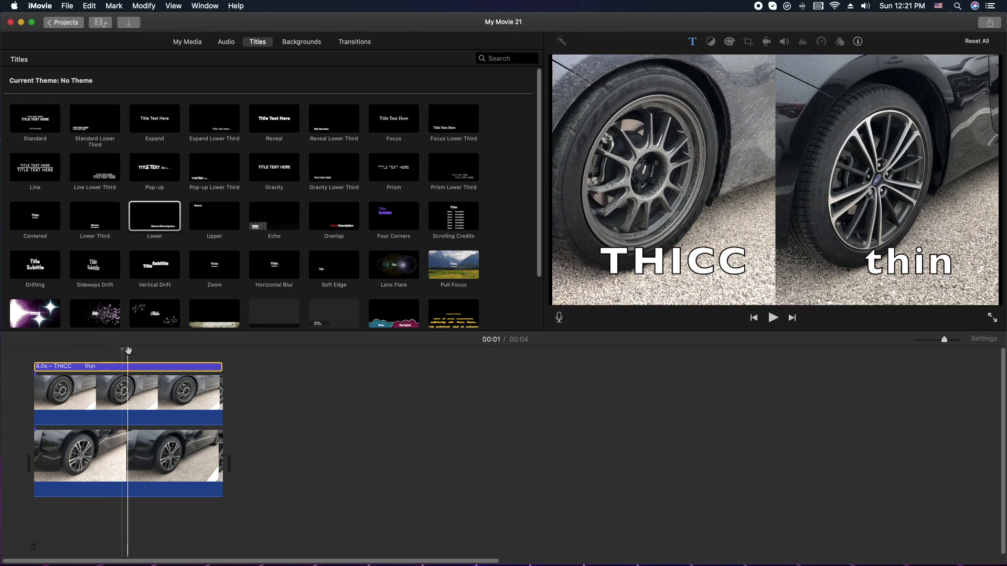
{"action": "left_click", "coordinate": [453, 533]}
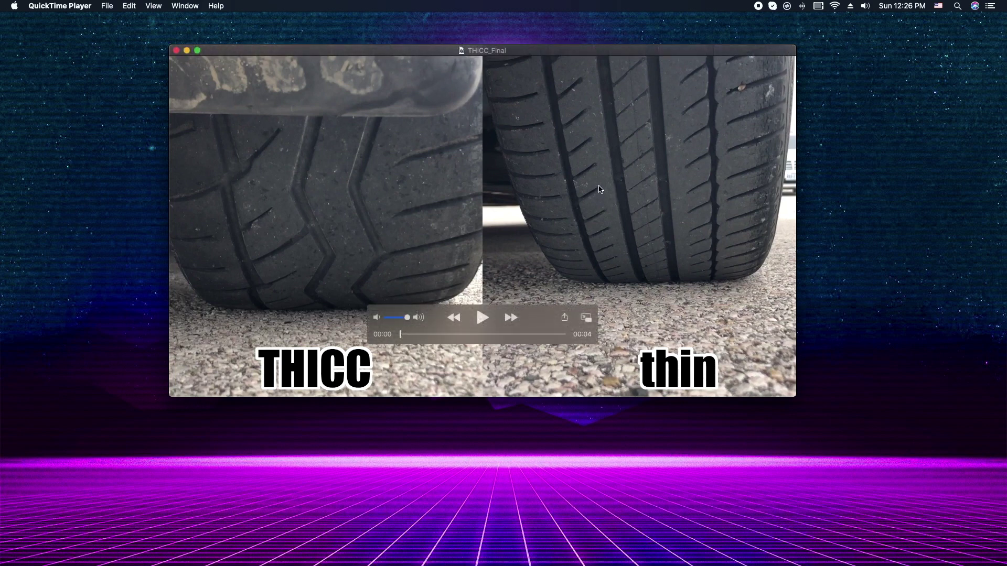
Step: Close the THICCthin Preview image and THICC_Final QuickTime windows and return to iMovie
{"action": "left_click_drag", "start_coordinate": [594, 50], "coordinate": [771, 21]}
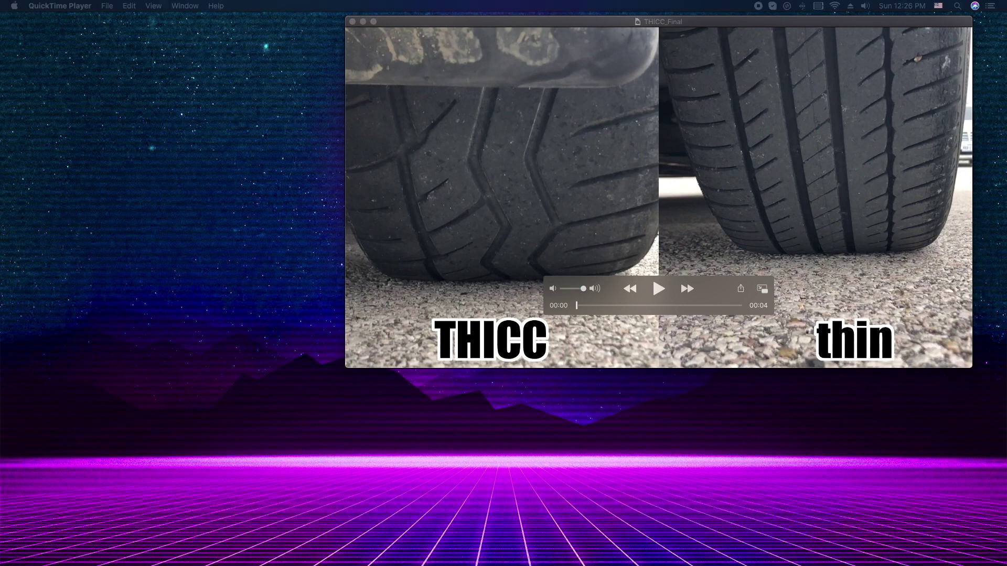
{"action": "left_click_drag", "start_coordinate": [259, 121], "coordinate": [204, 167]}
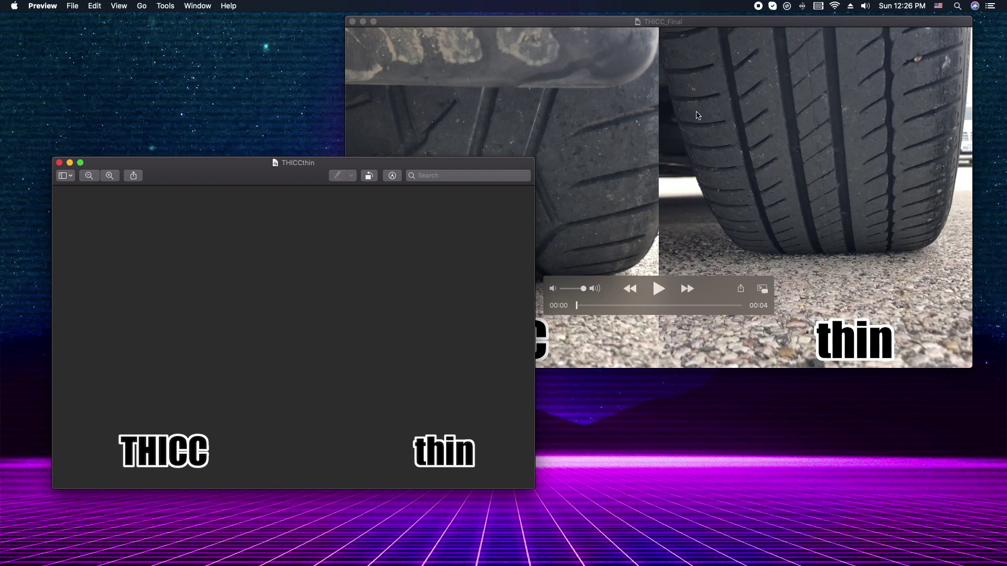
{"action": "left_click", "coordinate": [59, 163]}
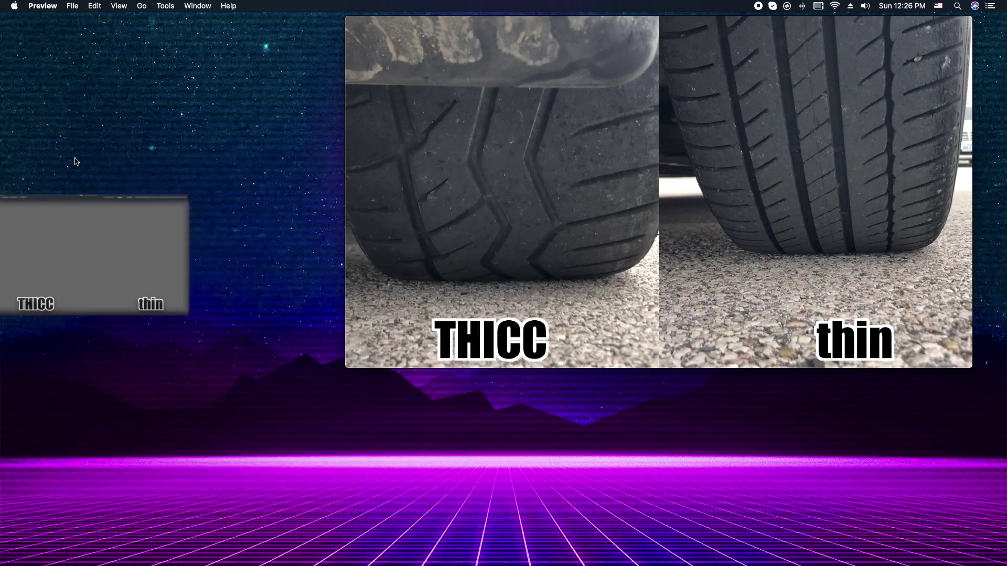
{"action": "left_click", "coordinate": [354, 22]}
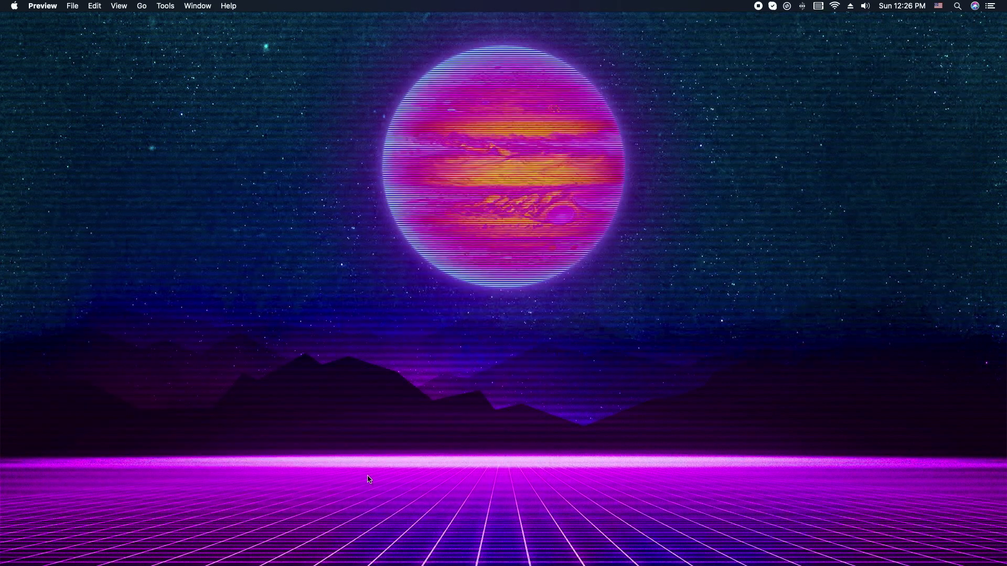
{"action": "left_click", "coordinate": [236, 527]}
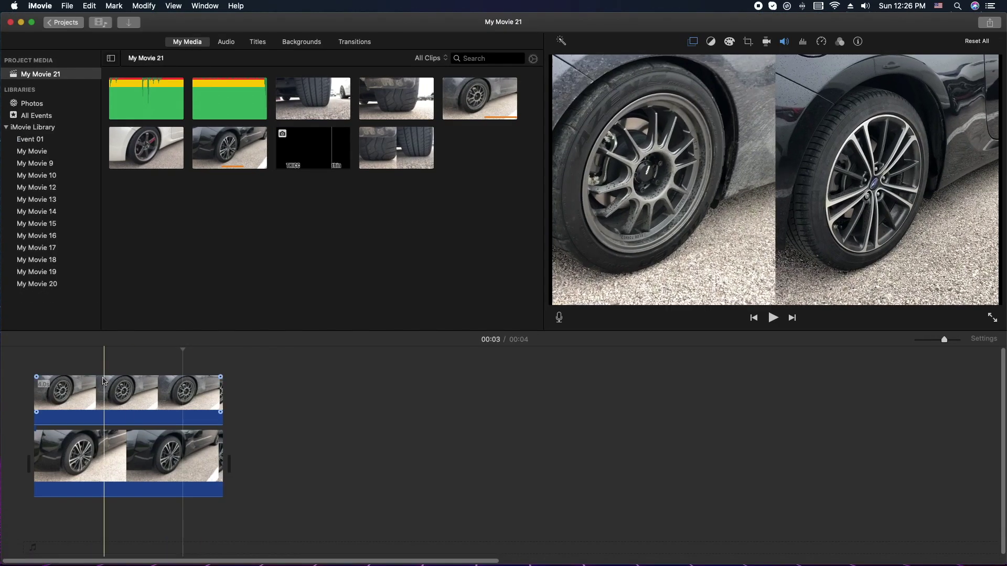
Step: Share the split-screen movie as a file titled SplitSplit and save it
{"action": "left_click", "coordinate": [188, 424]}
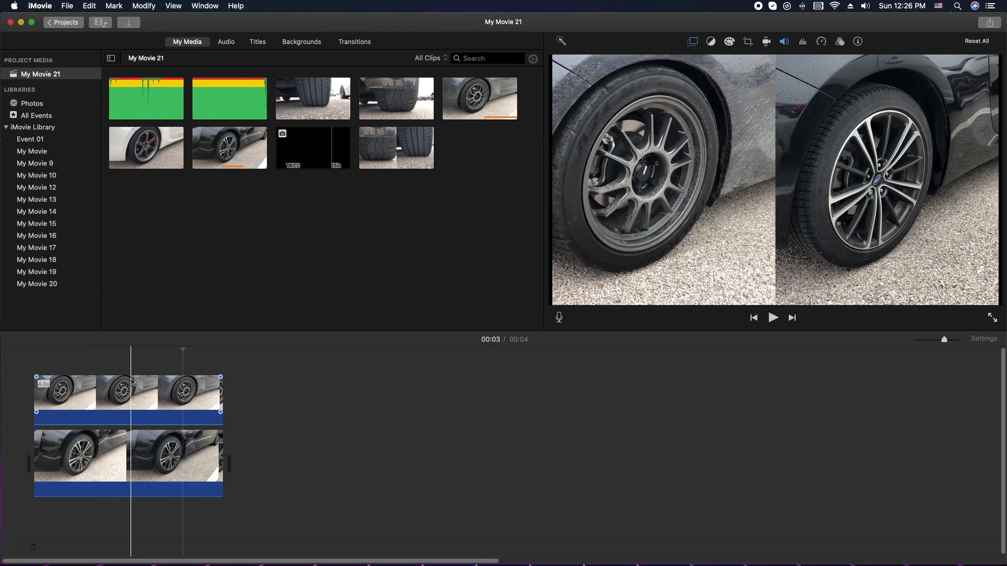
{"action": "left_click", "coordinate": [990, 24]}
{"action": "left_click", "coordinate": [967, 101]}
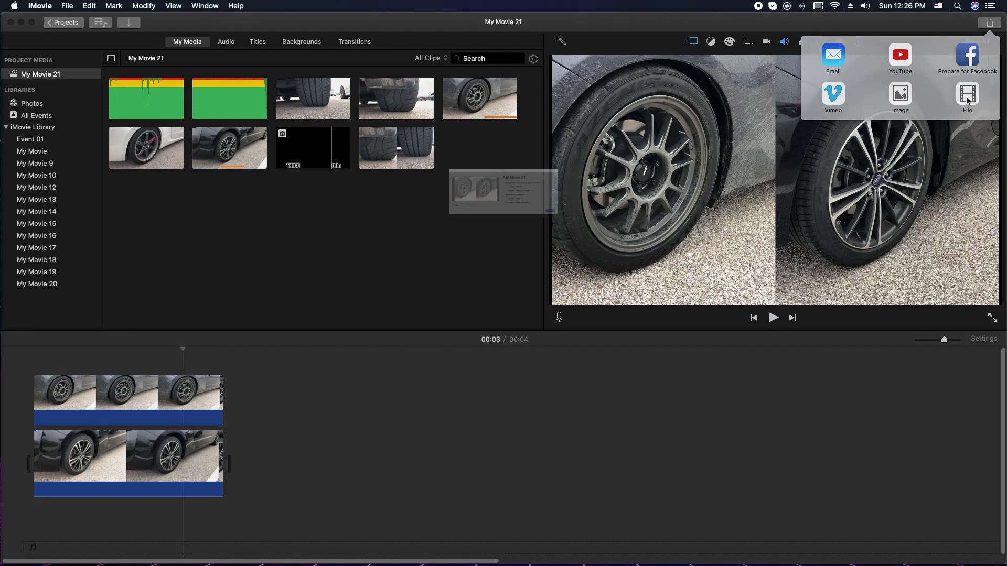
{"action": "left_click", "coordinate": [605, 146]}
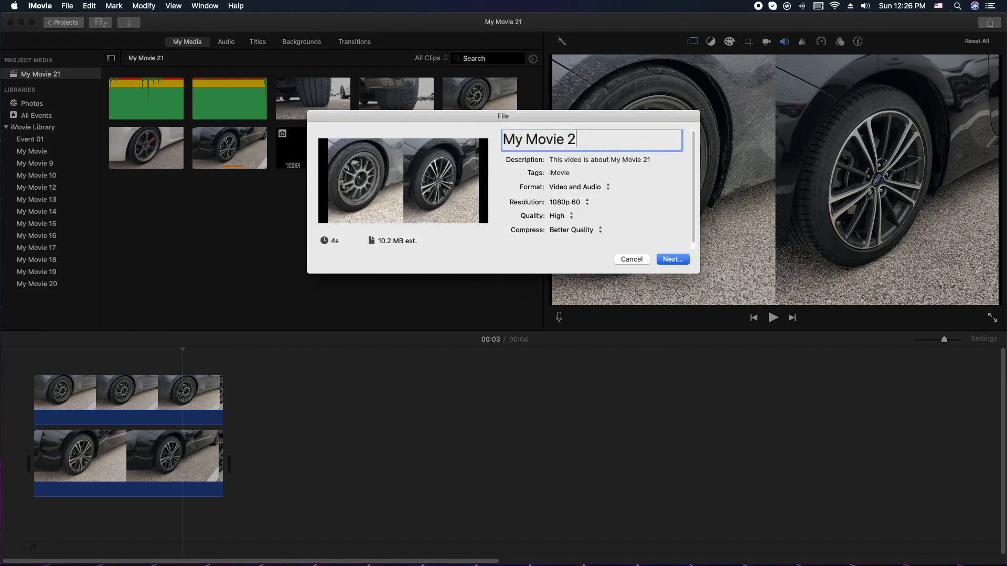
{"action": "key", "text": "BackSpace"}
{"action": "key", "text": "BackSpace"}
{"action": "key", "text": "BackSpace"}
{"action": "key", "text": "BackSpace"}
{"action": "key", "text": "BackSpace"}
{"action": "key", "text": "BackSpace"}
{"action": "key", "text": "BackSpace"}
{"action": "key", "text": "BackSpace"}
{"action": "key", "text": "BackSpace"}
{"action": "key", "text": "BackSpace"}
{"action": "type", "text": "SplitSplit"}
{"action": "left_click", "coordinate": [681, 257]}
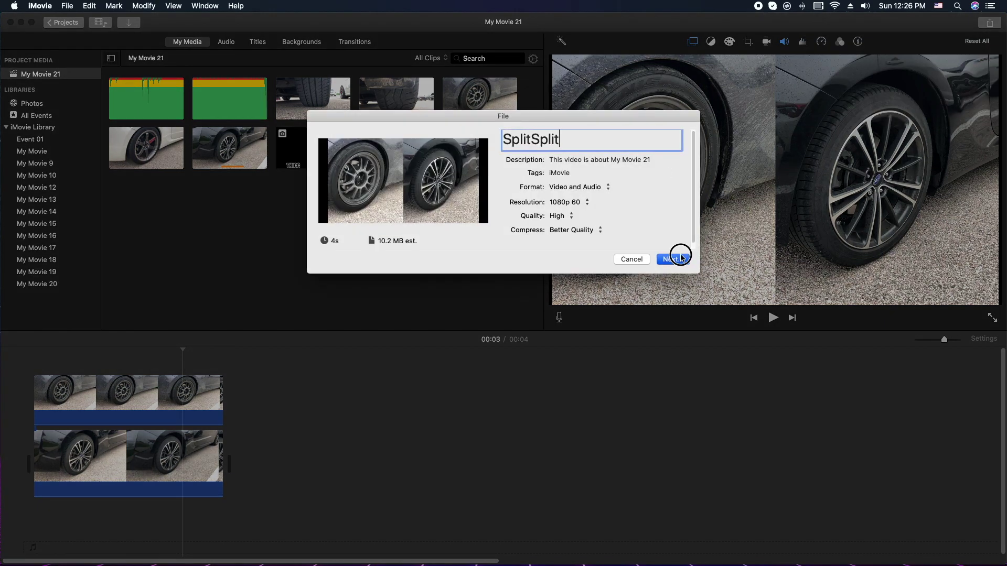
{"action": "left_click", "coordinate": [563, 178]}
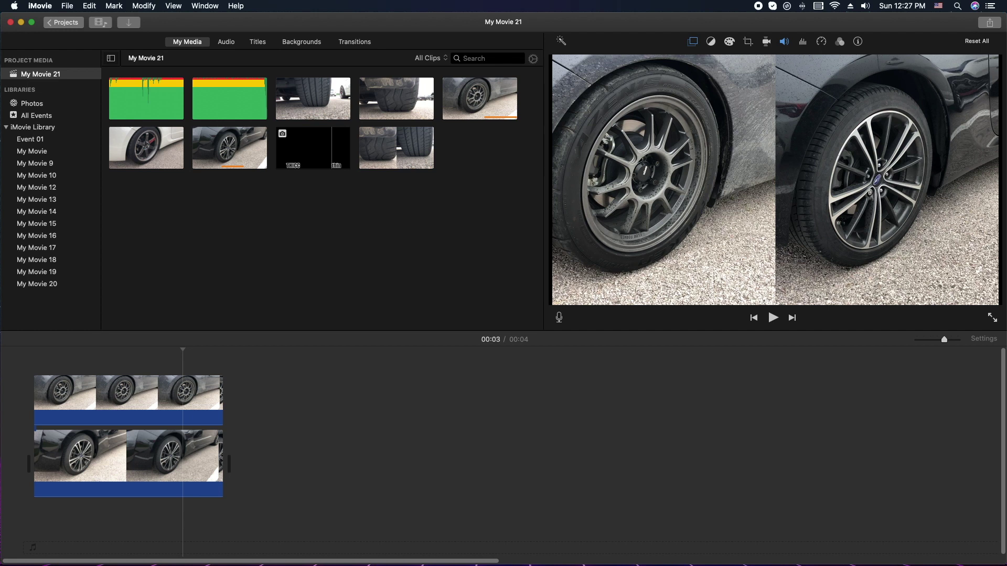
Step: Import the exported SplitSplit video into the timeline and delete the two old stacked clips
{"action": "key", "text": "super+Tab"}
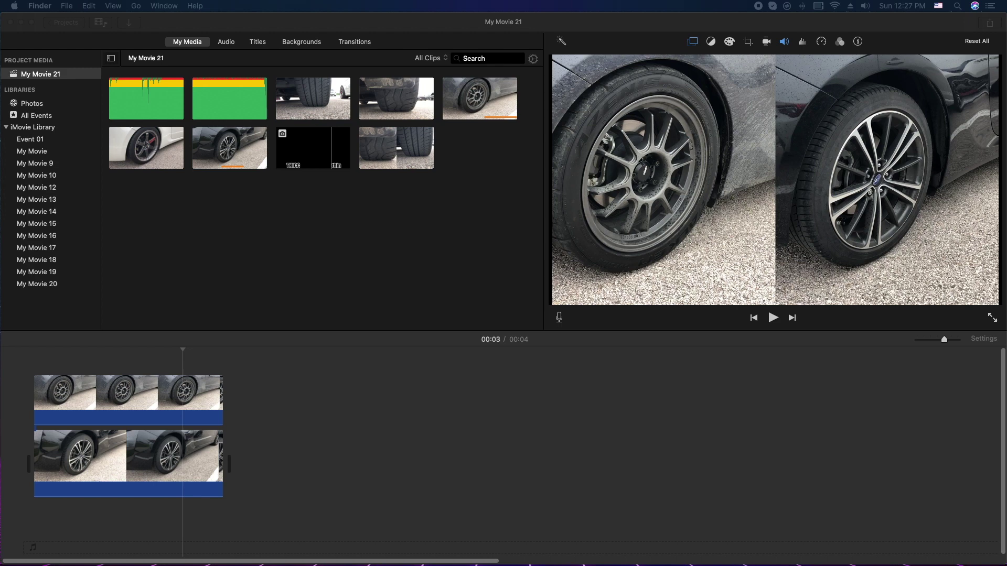
{"action": "left_click_drag", "start_coordinate": [66, 286], "coordinate": [324, 400]}
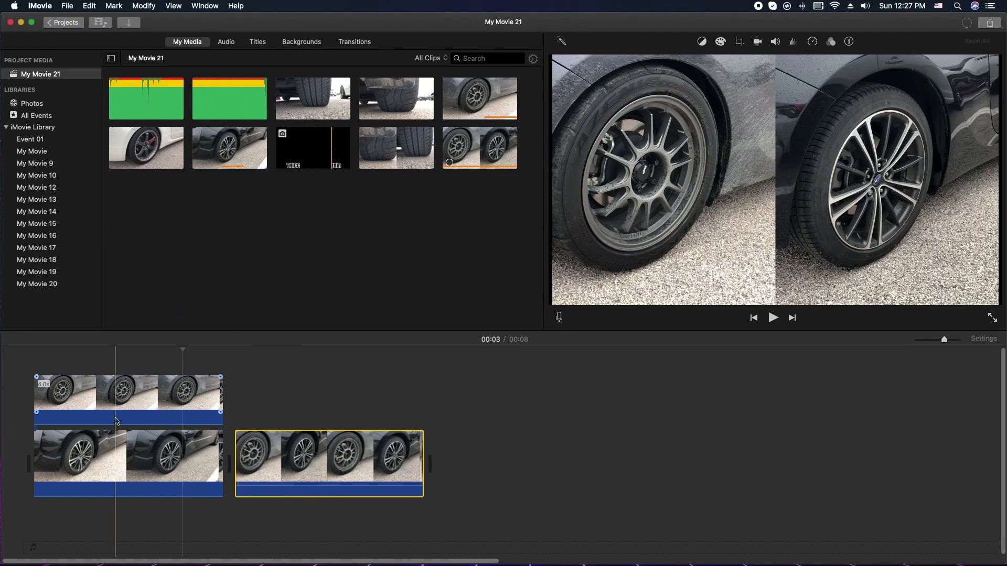
{"action": "left_click", "coordinate": [104, 408]}
{"action": "key", "text": "Delete"}
{"action": "left_click", "coordinate": [98, 455]}
{"action": "key", "text": "Delete"}
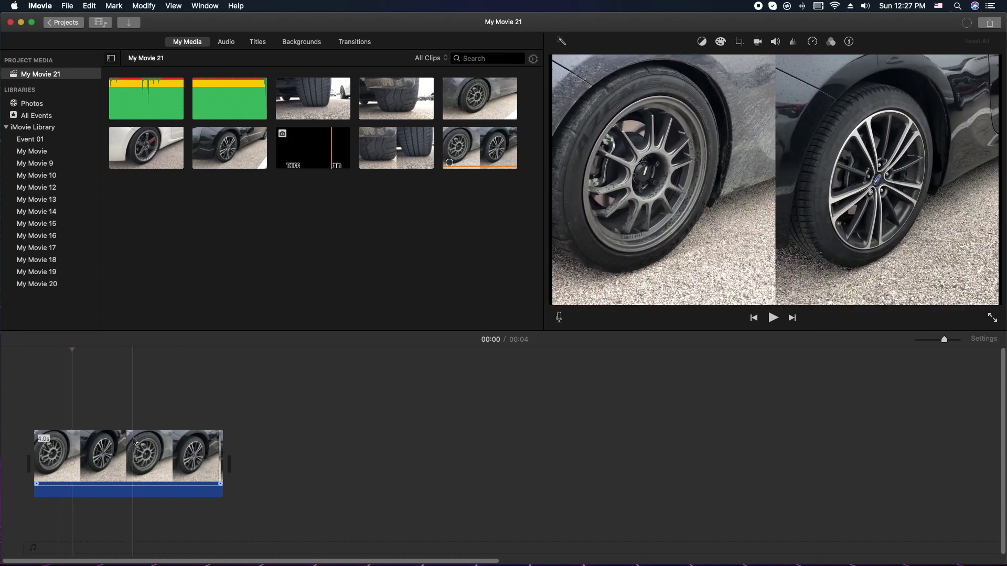
Step: Play back the new split-screen clip and pick the THICC/thin caption clip in the media browser
{"action": "left_click", "coordinate": [113, 456]}
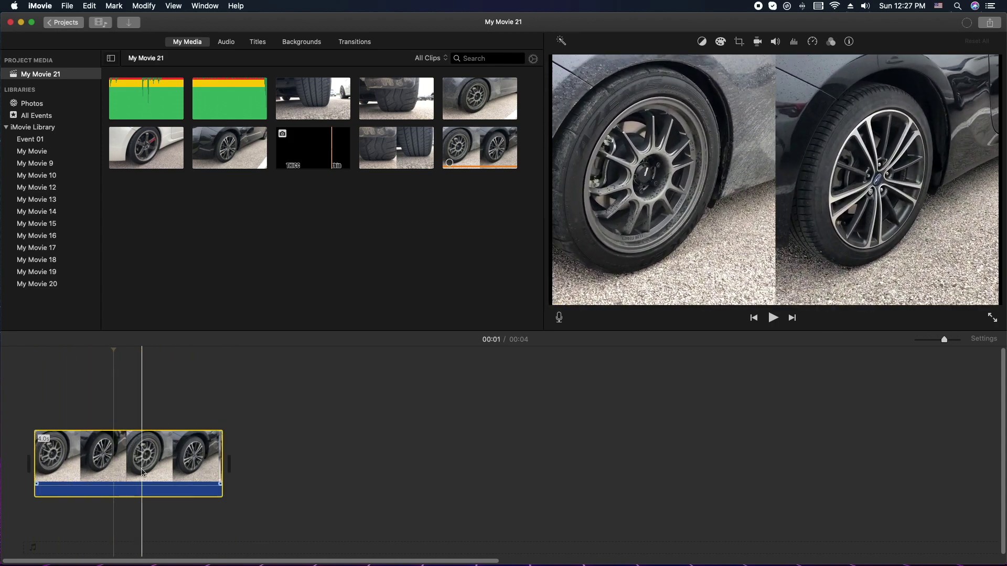
{"action": "key", "text": "space"}
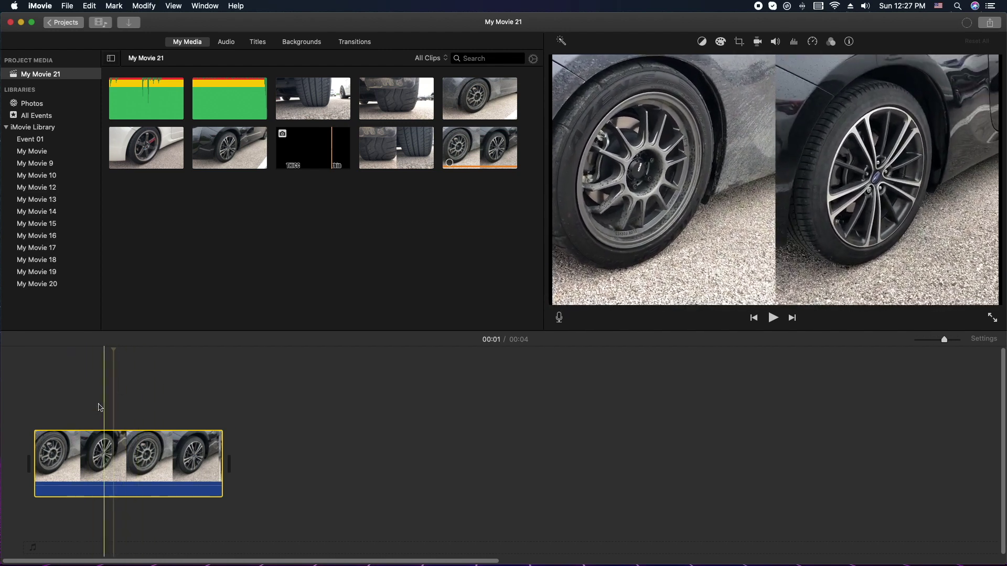
{"action": "left_click", "coordinate": [317, 147]}
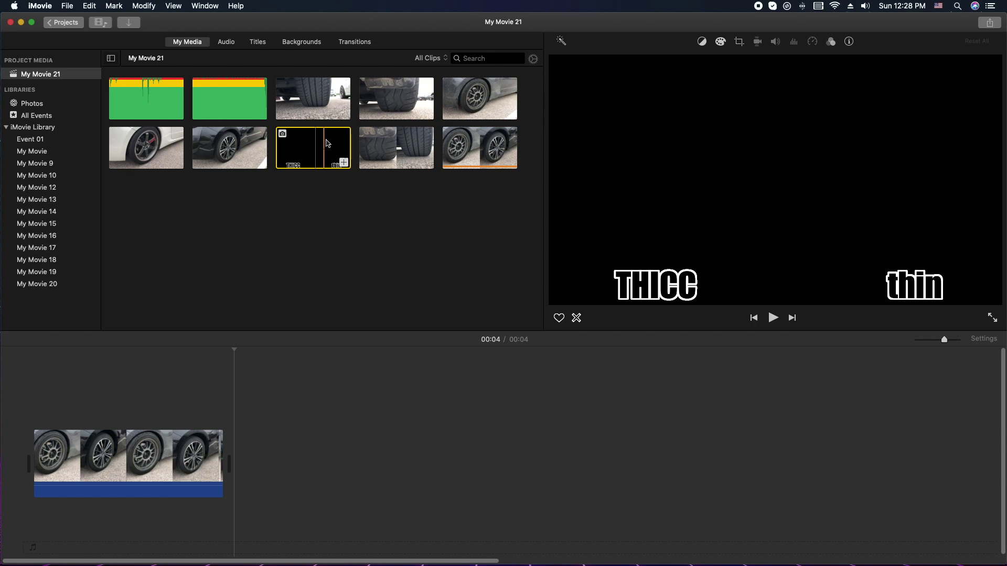
Step: Place the THICC/thin caption clip above the split-screen clip, aligned with its start
{"action": "left_click_drag", "start_coordinate": [324, 149], "coordinate": [39, 382]}
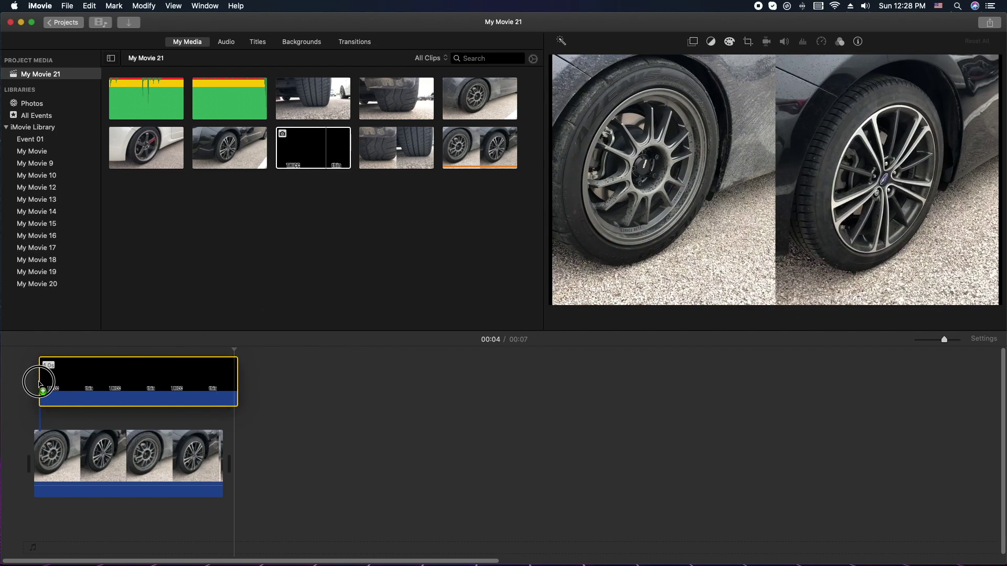
{"action": "left_click_drag", "start_coordinate": [39, 382], "coordinate": [35, 385]}
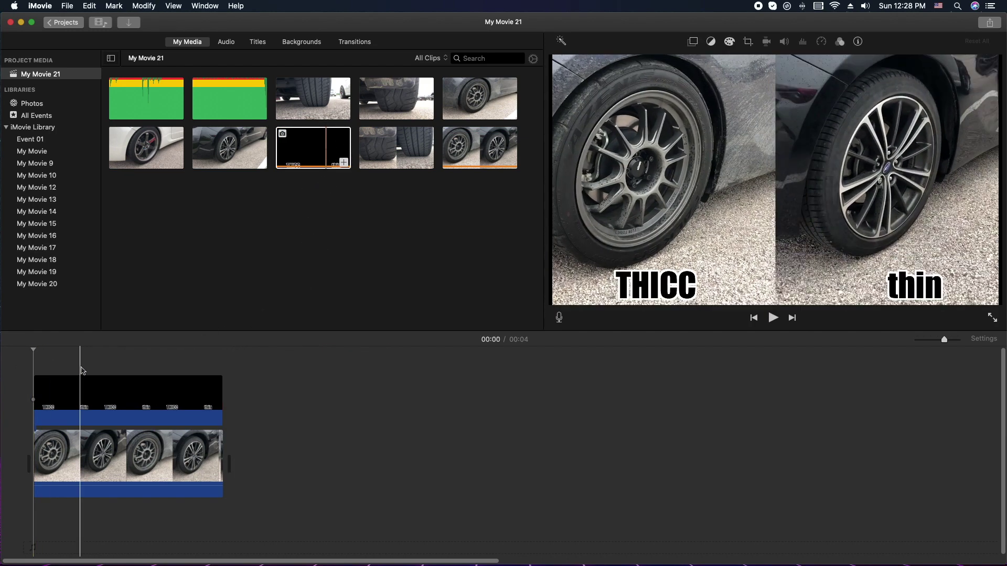
{"action": "left_click", "coordinate": [158, 390]}
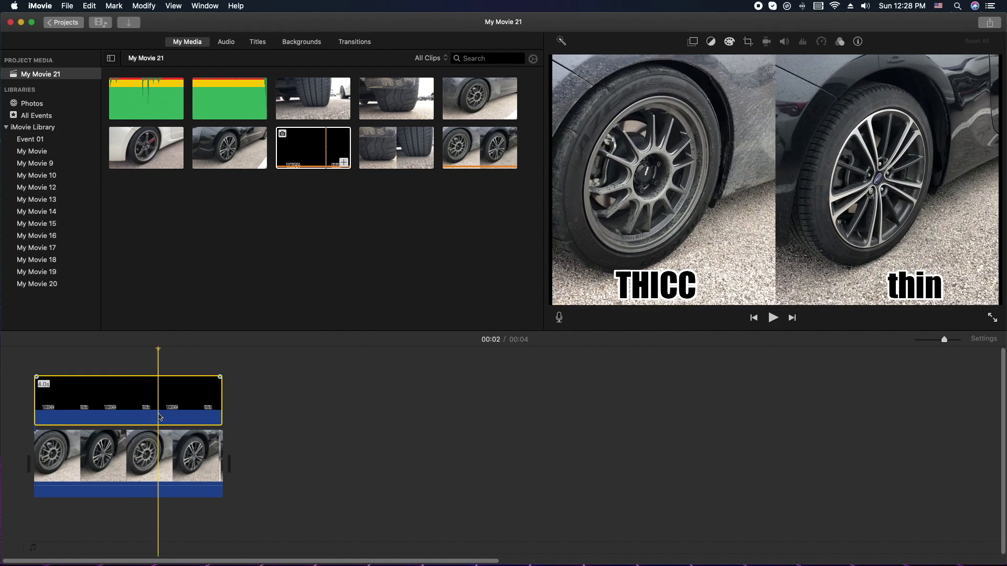
{"action": "left_click", "coordinate": [694, 41]}
Step: Make the caption overlay Picture in Picture and resize and position the inset in the viewer
{"action": "left_click", "coordinate": [661, 60]}
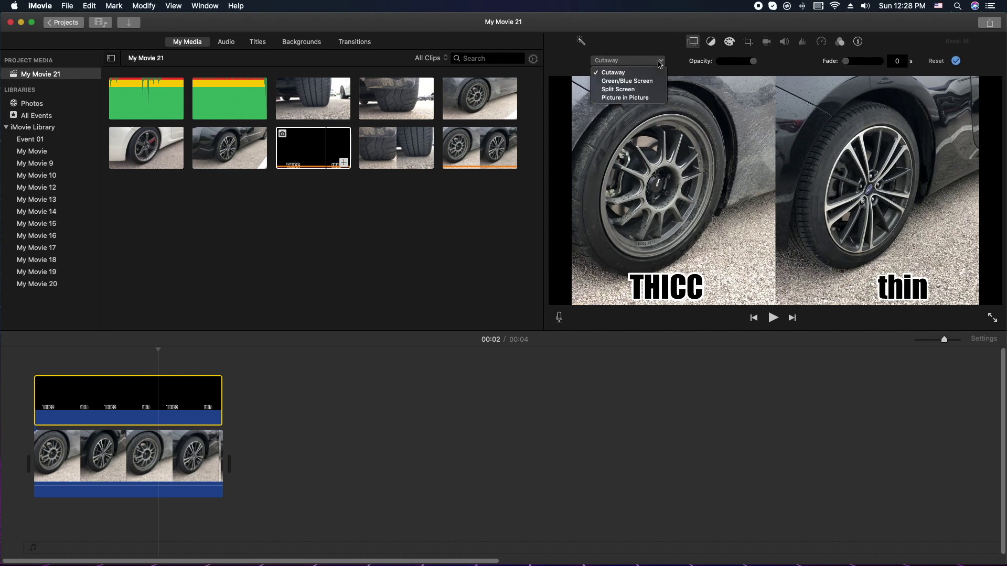
{"action": "left_click", "coordinate": [646, 98]}
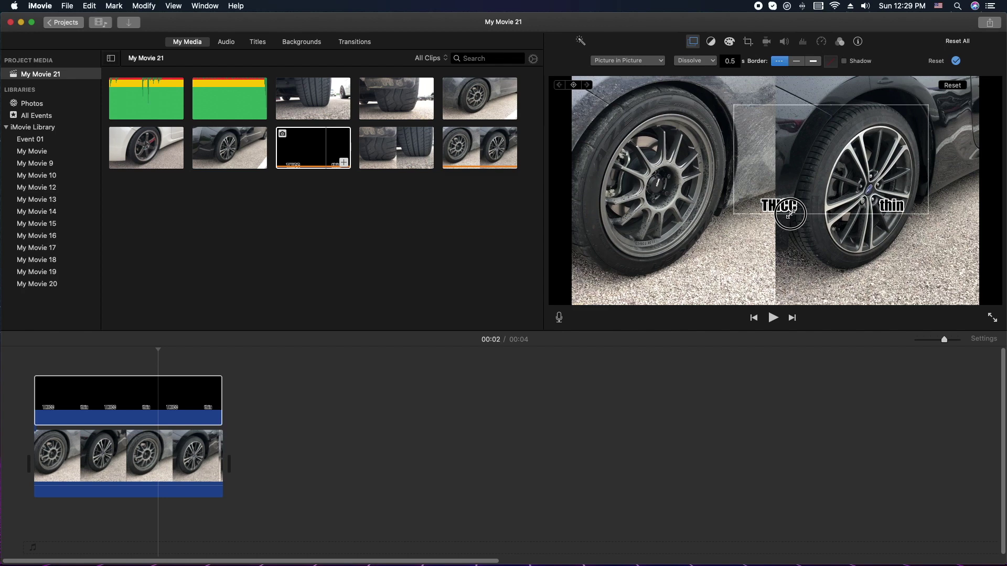
{"action": "left_click_drag", "start_coordinate": [790, 214], "coordinate": [677, 301]}
{"action": "left_click_drag", "start_coordinate": [760, 198], "coordinate": [810, 213]}
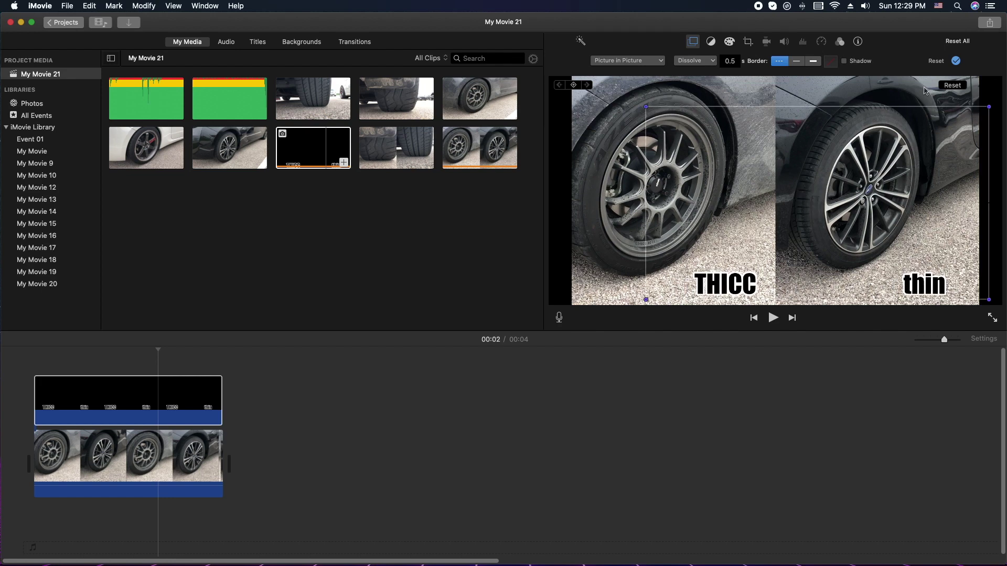
{"action": "left_click_drag", "start_coordinate": [987, 103], "coordinate": [997, 93]}
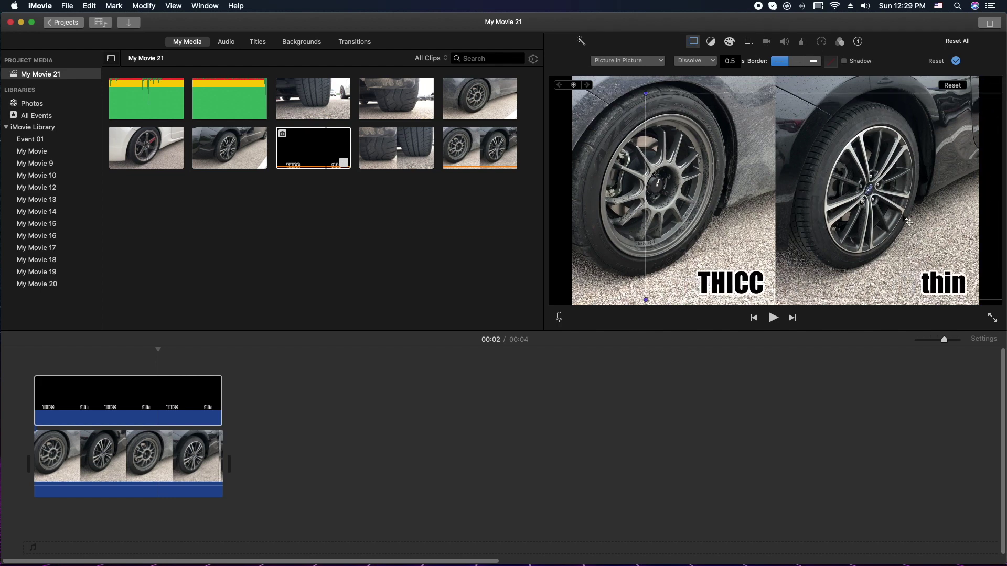
{"action": "left_click_drag", "start_coordinate": [922, 212], "coordinate": [912, 212]}
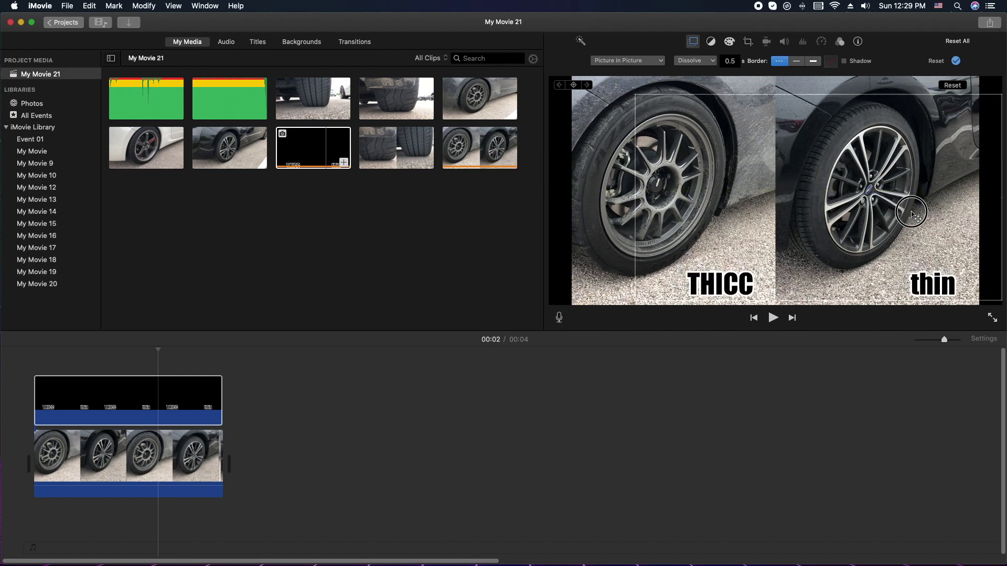
Step: Preview the result and enlarge the caption inset further up and to the left
{"action": "left_click", "coordinate": [132, 360]}
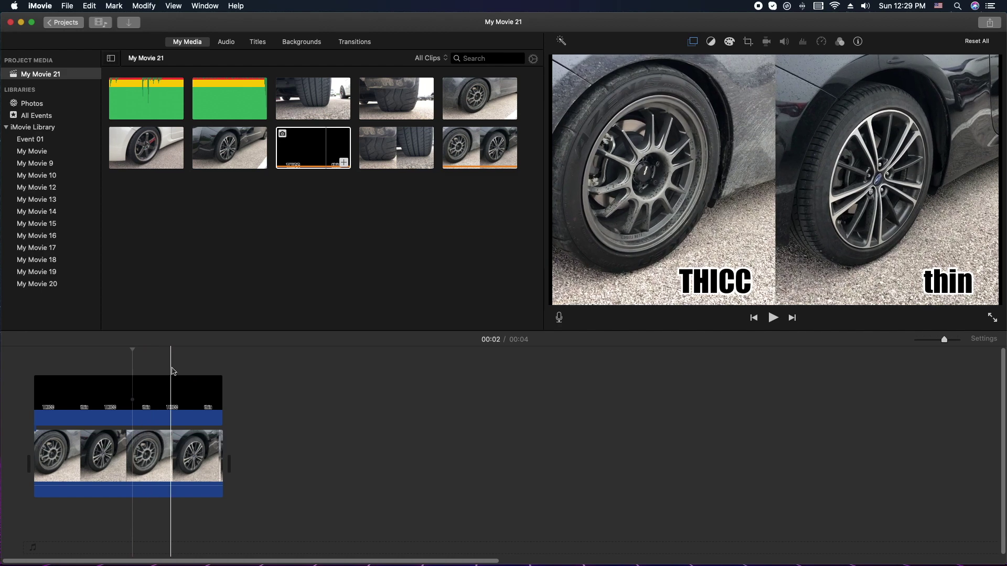
{"action": "left_click", "coordinate": [182, 391]}
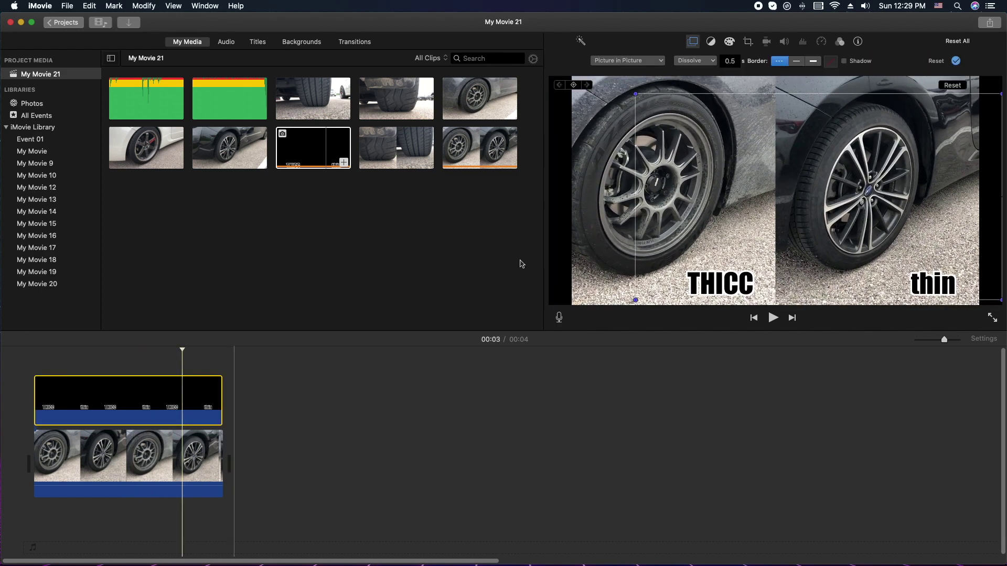
{"action": "left_click_drag", "start_coordinate": [635, 94], "coordinate": [609, 78]}
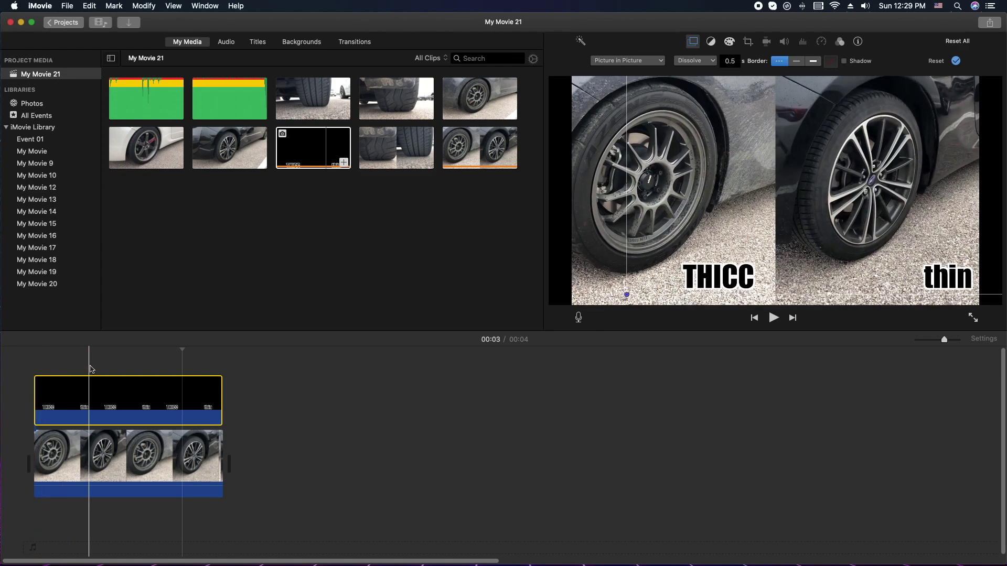
{"action": "left_click", "coordinate": [234, 357]}
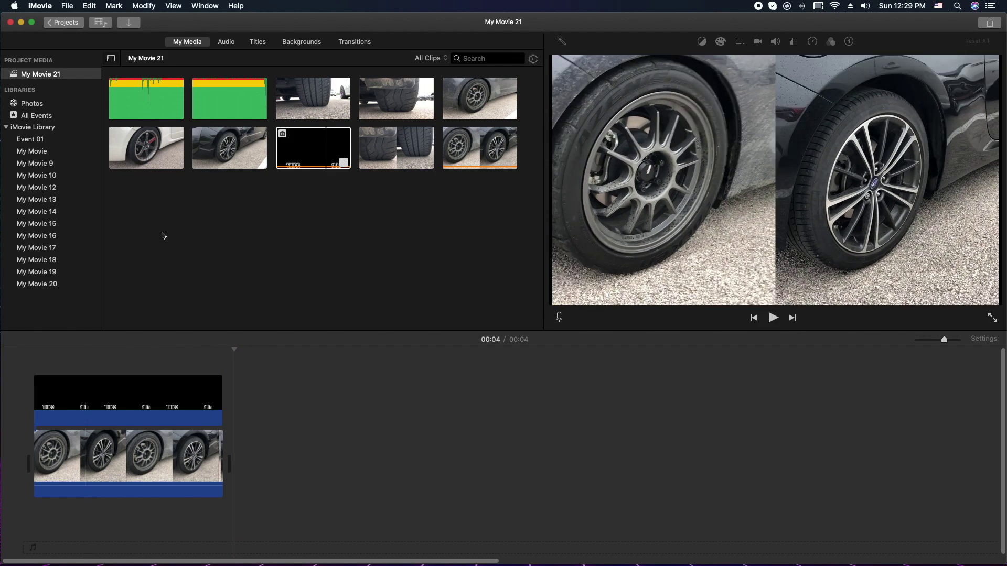
Step: Add the 10.1-second white car wheel clip after the split-screen clip in the timeline
{"action": "left_click_drag", "start_coordinate": [147, 150], "coordinate": [250, 420]}
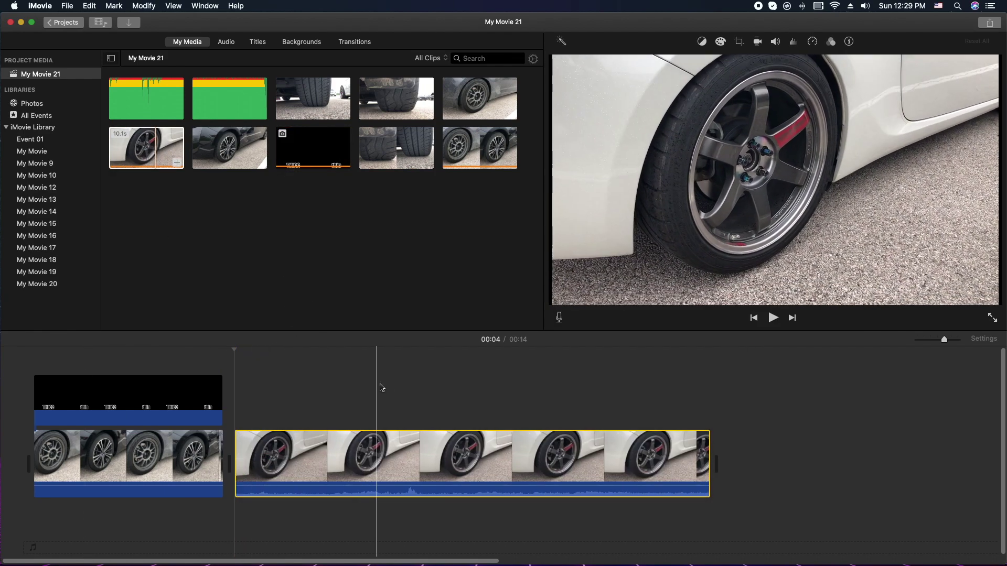